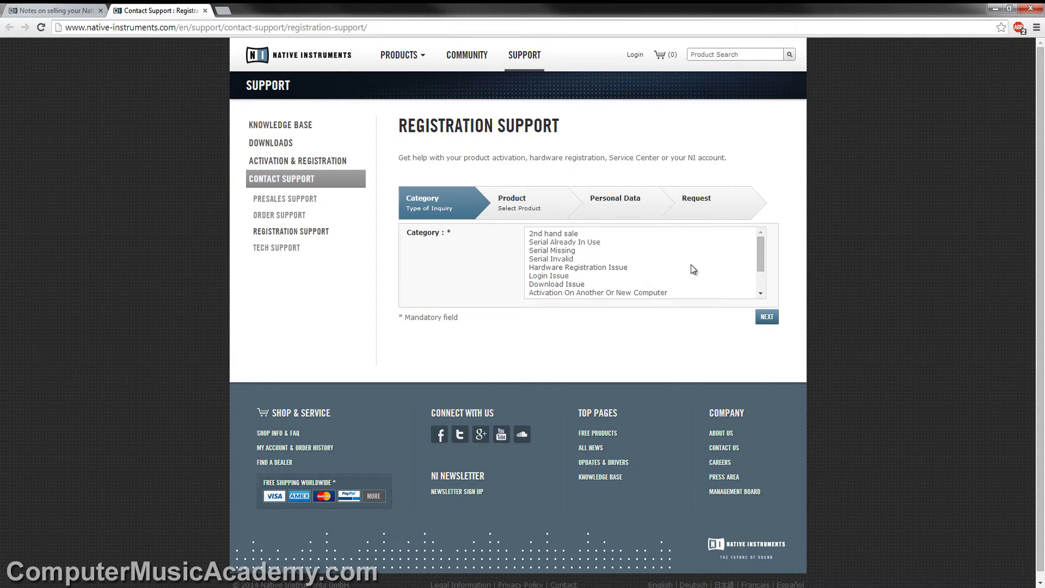
Choose '2nd hand sale' as the inquiry category and continue to product selection.
click(574, 233)
click(767, 317)
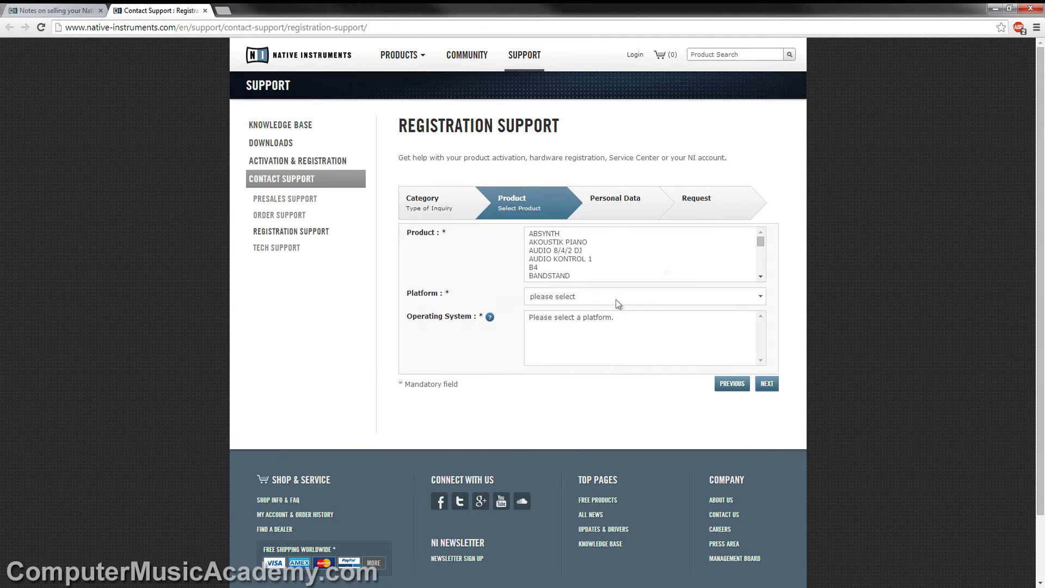
scroll(763, 246, down, 2)
scroll(762, 246, down, 5)
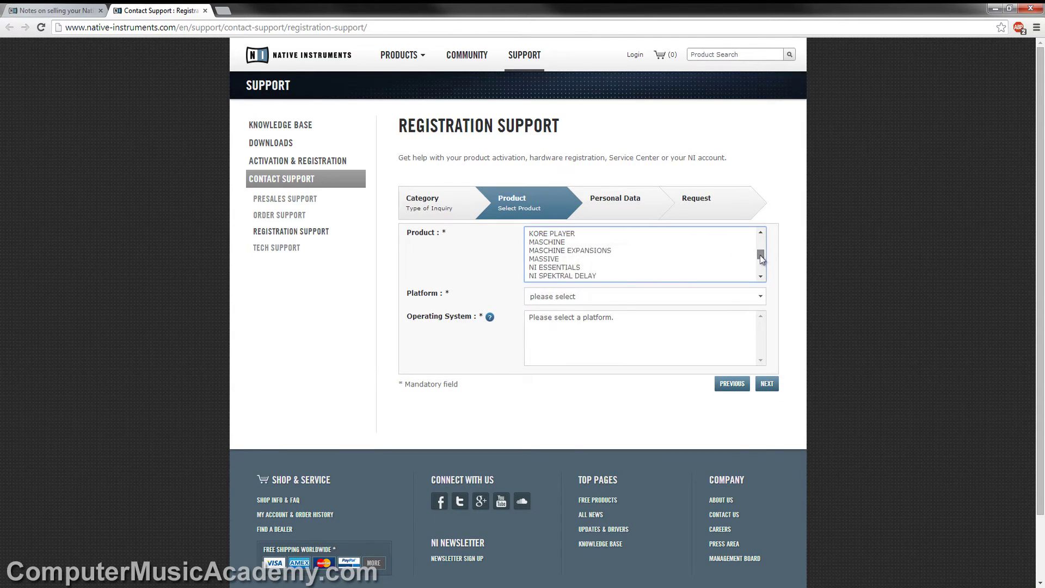
Select MASCHINE on platform PC with Windows 7 64bit, then continue to Personal Data.
click(567, 236)
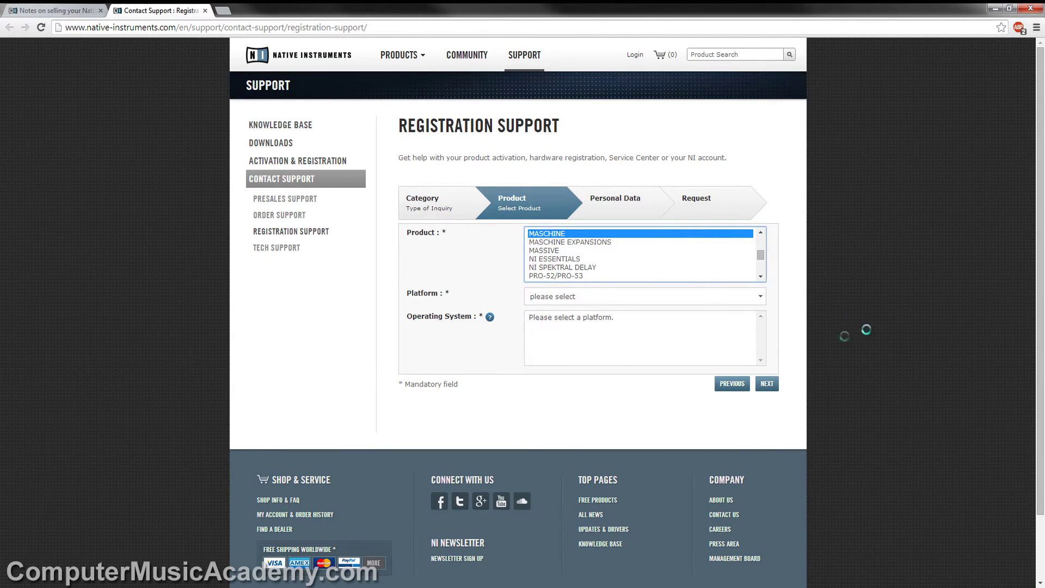
click(760, 296)
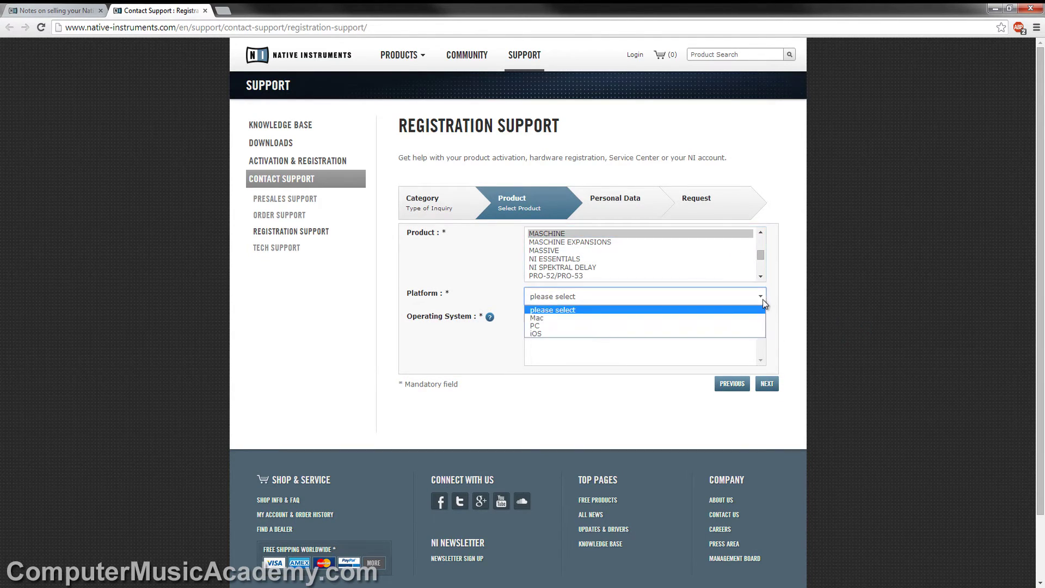
click(733, 325)
click(579, 327)
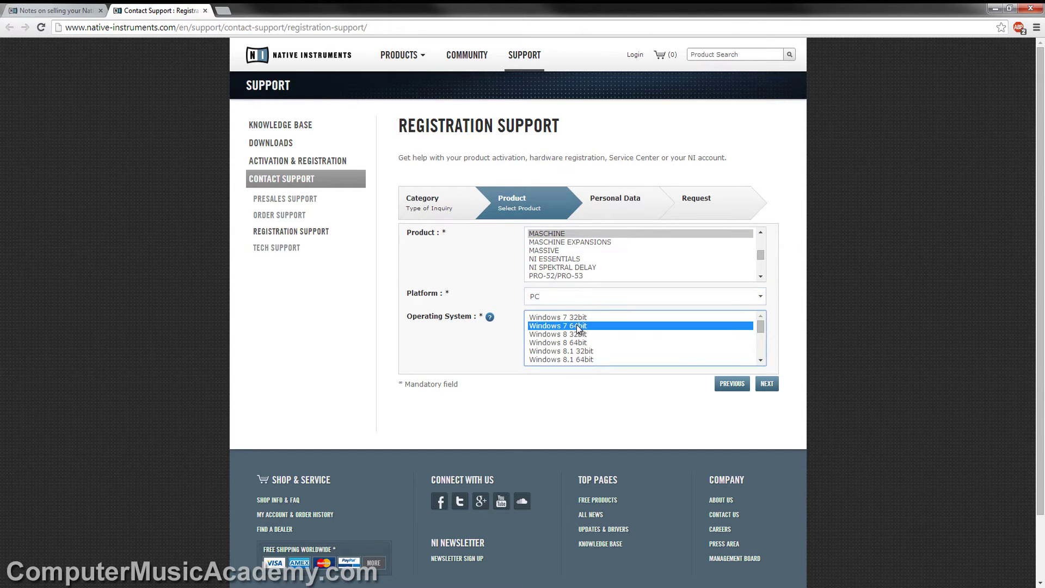
click(767, 385)
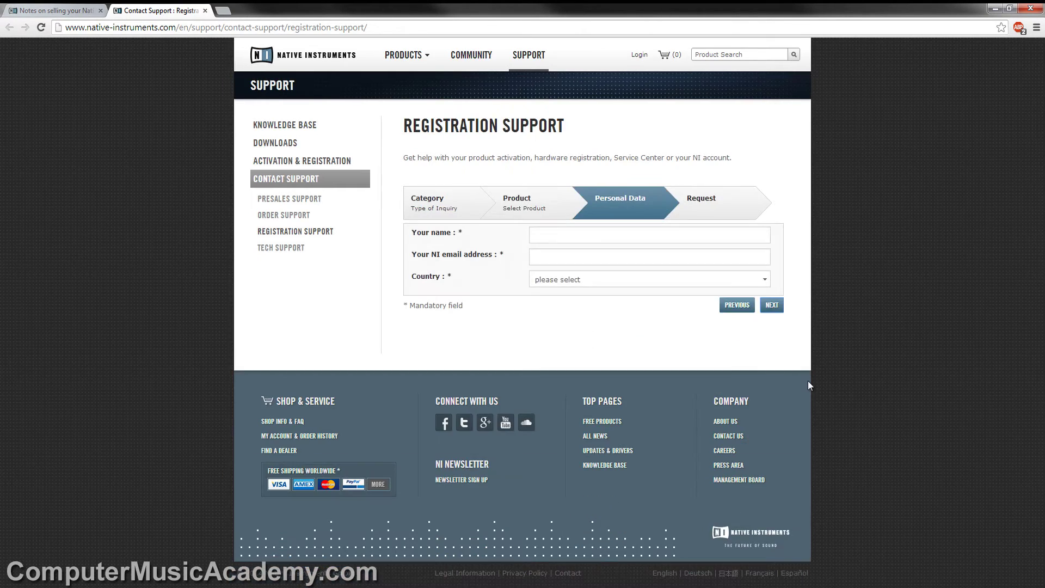
Enter the contact's full name and e-mail, set the country to USA, and continue.
click(649, 234)
key(Tab)
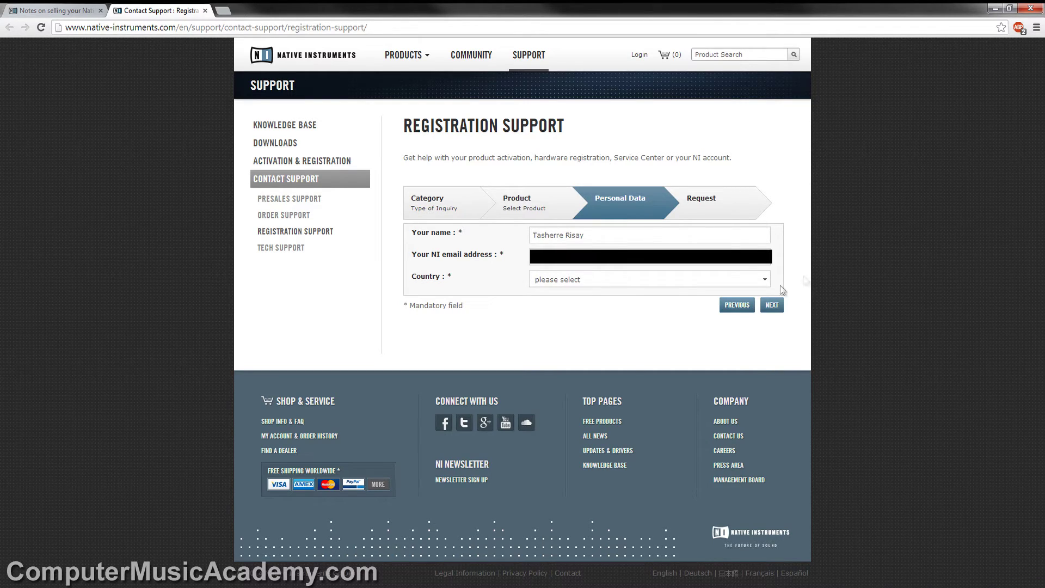
click(765, 280)
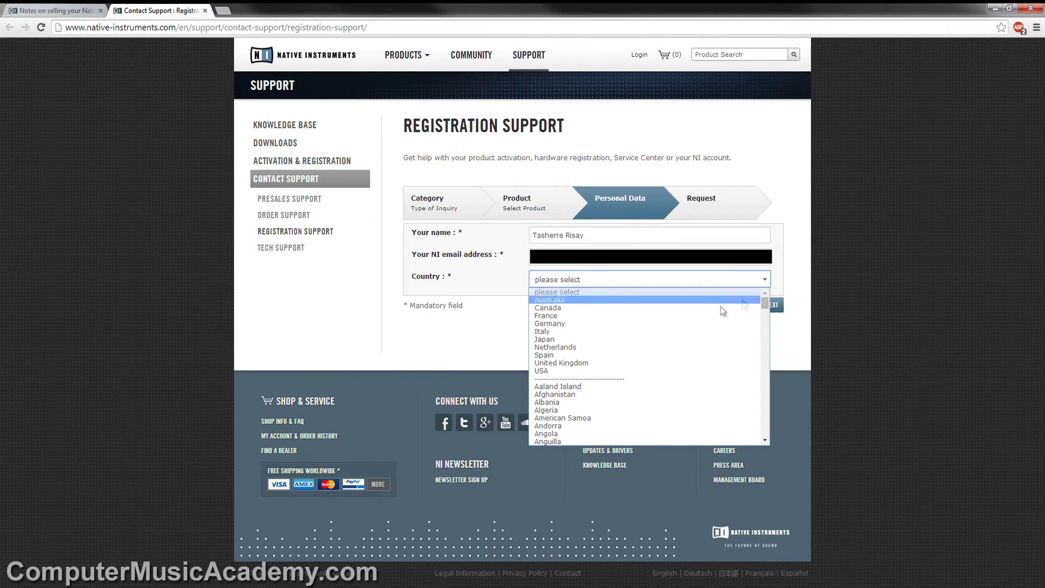
click(658, 370)
click(773, 311)
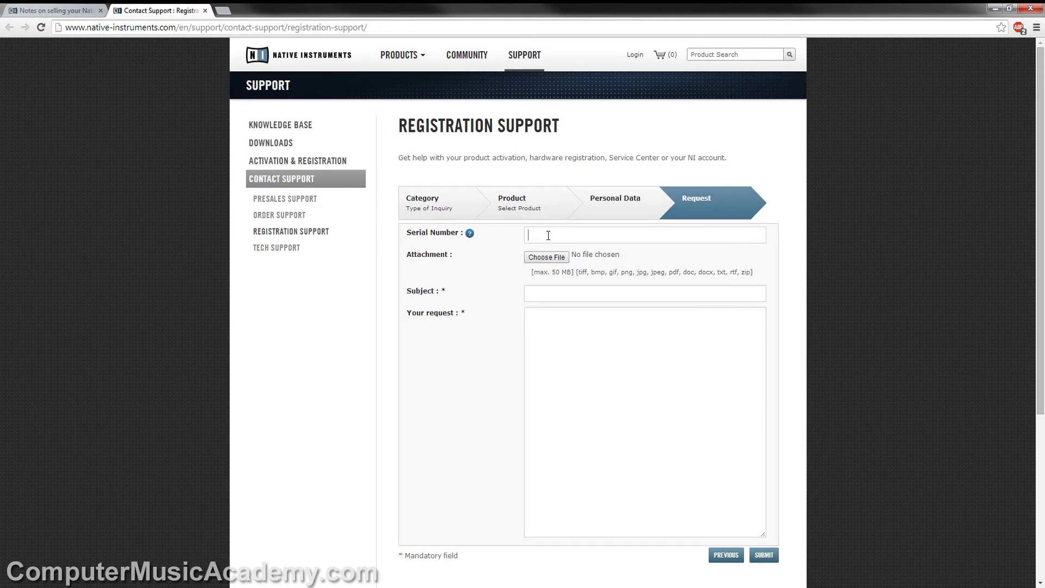
Enter the product serial number and the subject 'Selling Maschine'.
text(jflkjdslkfjsdlkfsd)
text(Selling M)
text(as)
text(chine)
Write 'Hello,' asking help unregistering the MK1 sold for Studio, signed 'Thanks,' and the sender's name.
key(Tab)
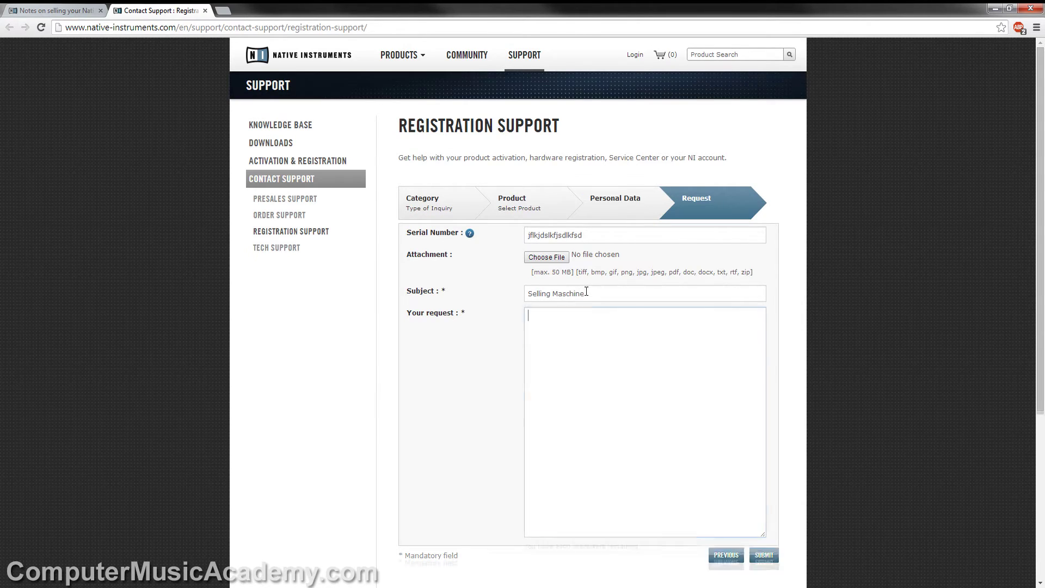
text(Hel)
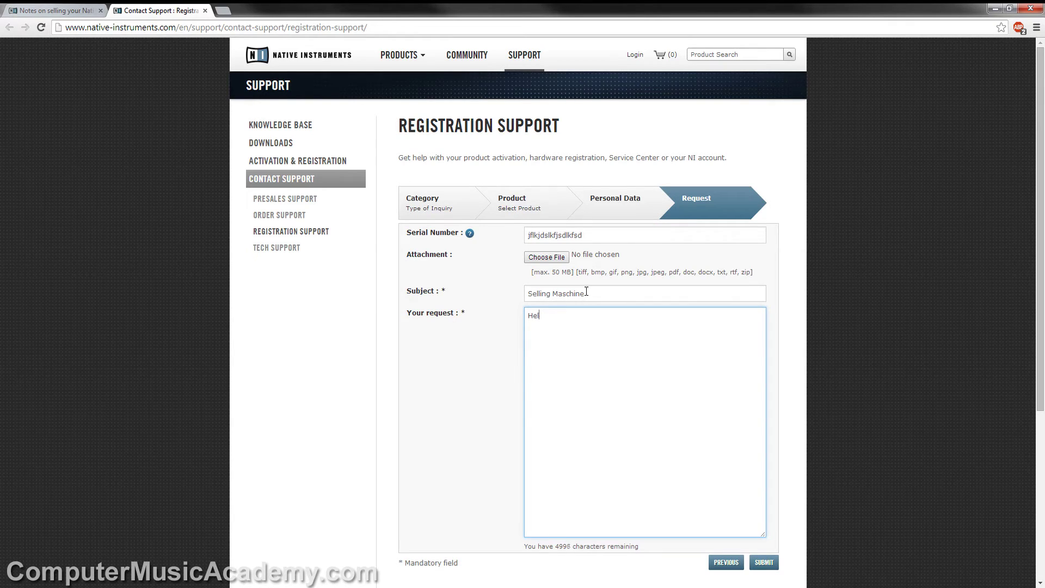
text(lo,)
key(Return)
text(I'm interested in selling my MK1 to u)
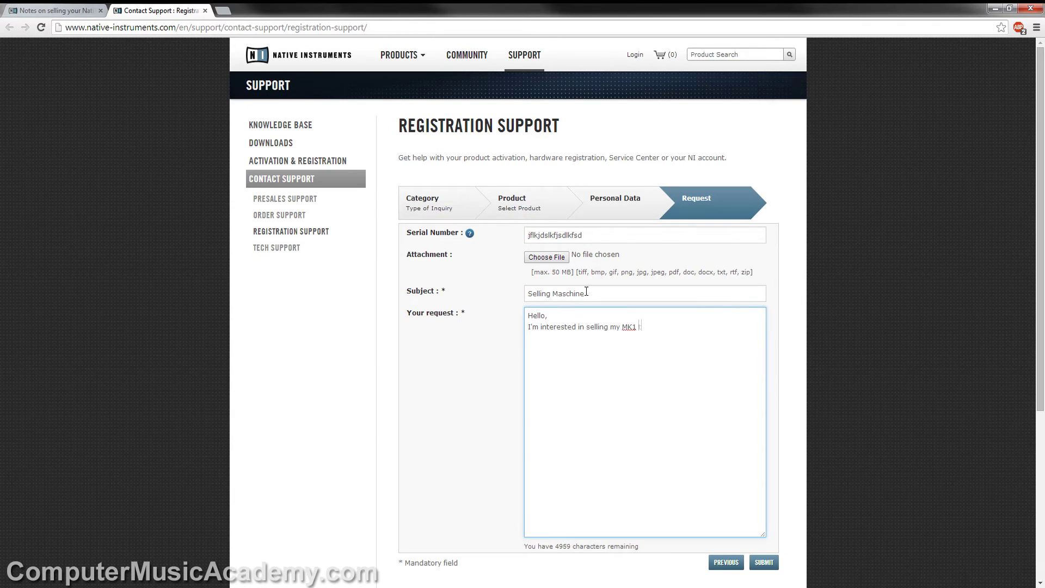
text(pgrade to Studio. Can you help me unregi)
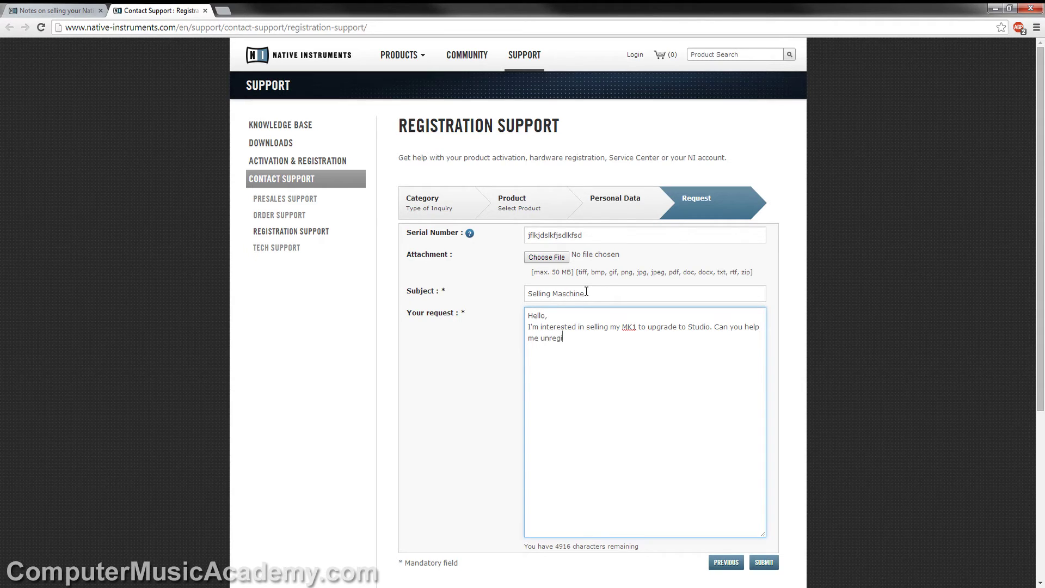
text(ster it.)
key(Return)
text(Thanks,)
key(Return)
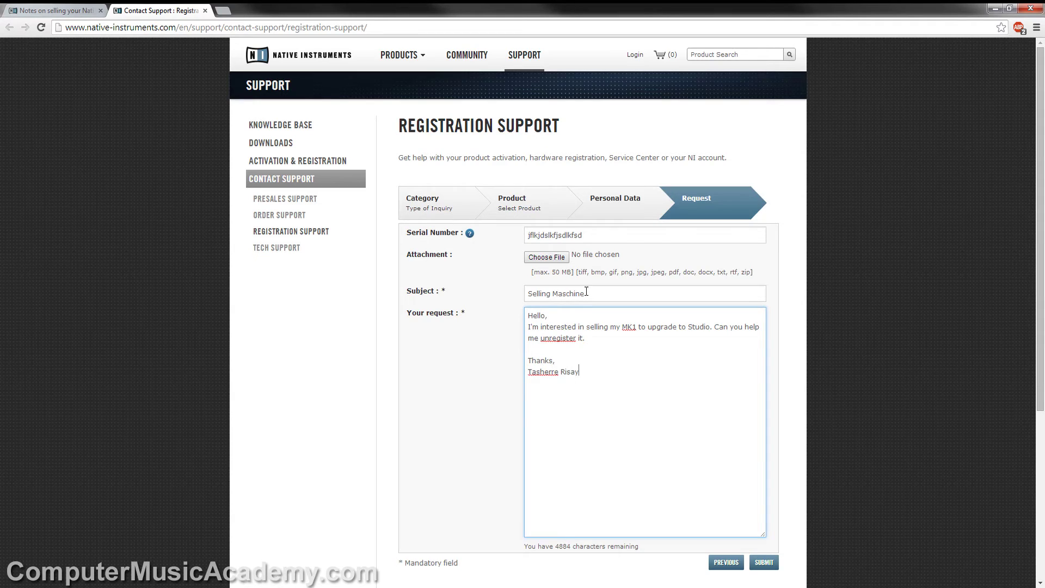
key(Return)
key(Return)
text(lfjdslkfjdlsjfsdl)
scroll(781, 310, down, 1)
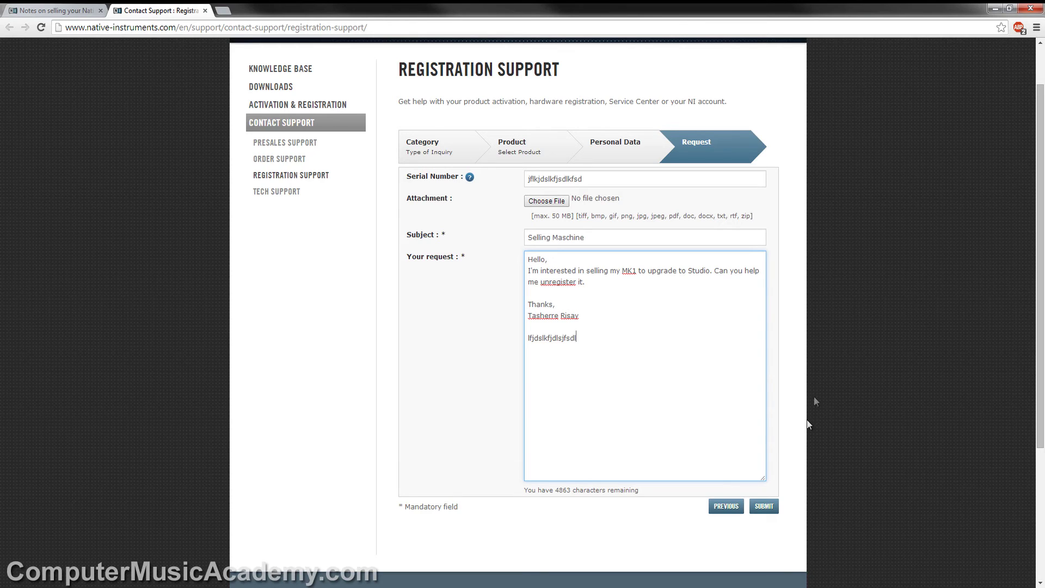
click(384, 578)
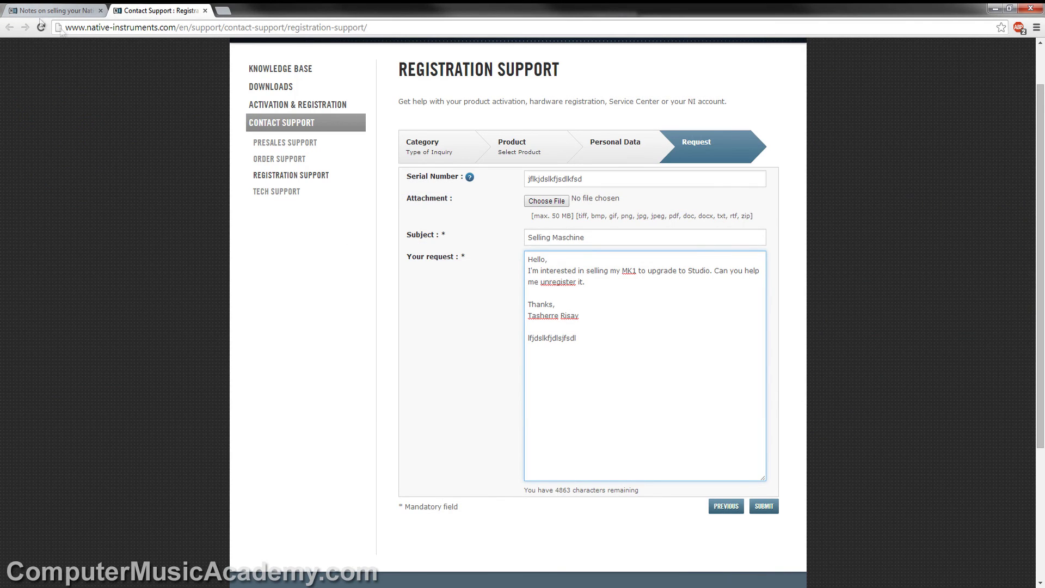
click(26, 10)
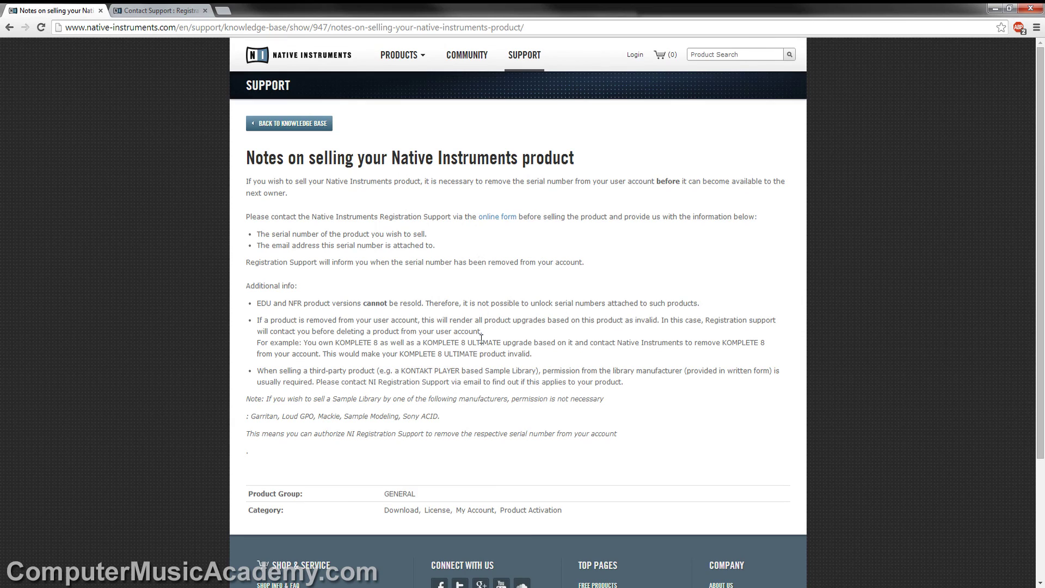